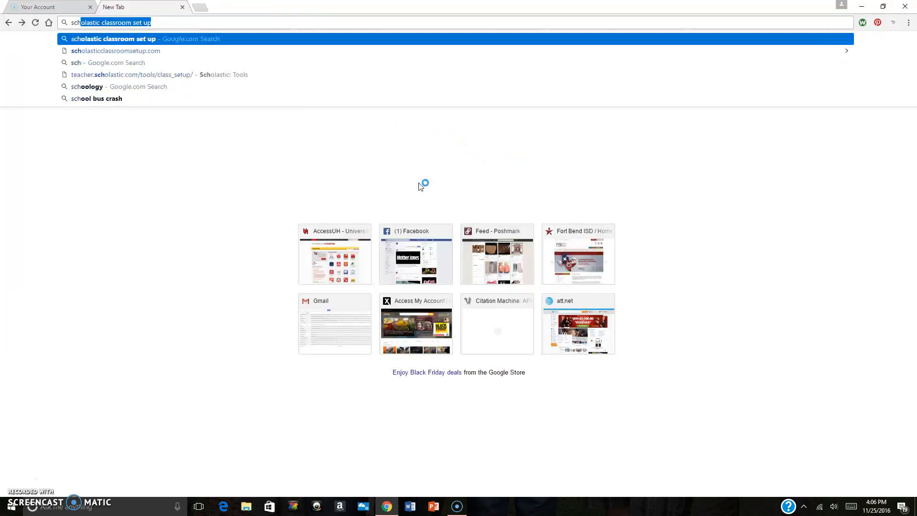
# Open Scholastic's Class Set-Up Tool page from a Google search for "scholastic classroom set up" and begin the tool
pyautogui.press('Return')
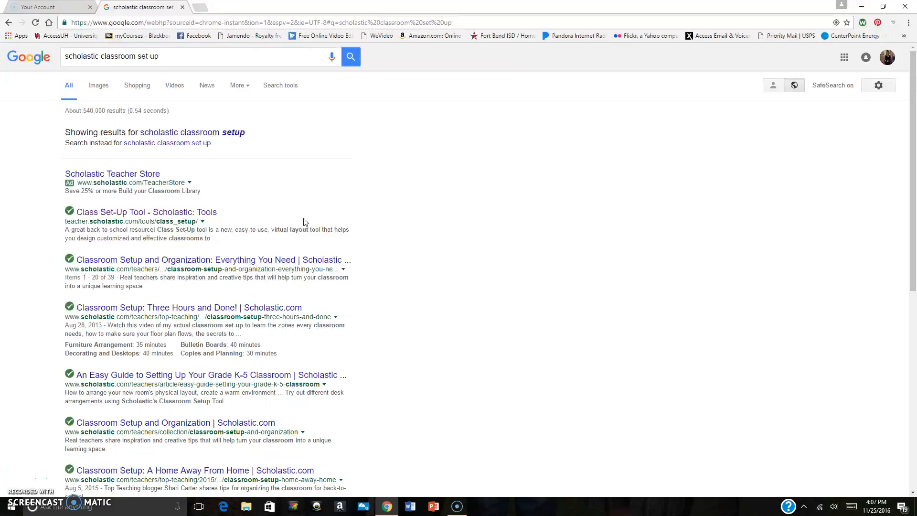
pyautogui.click(197, 212)
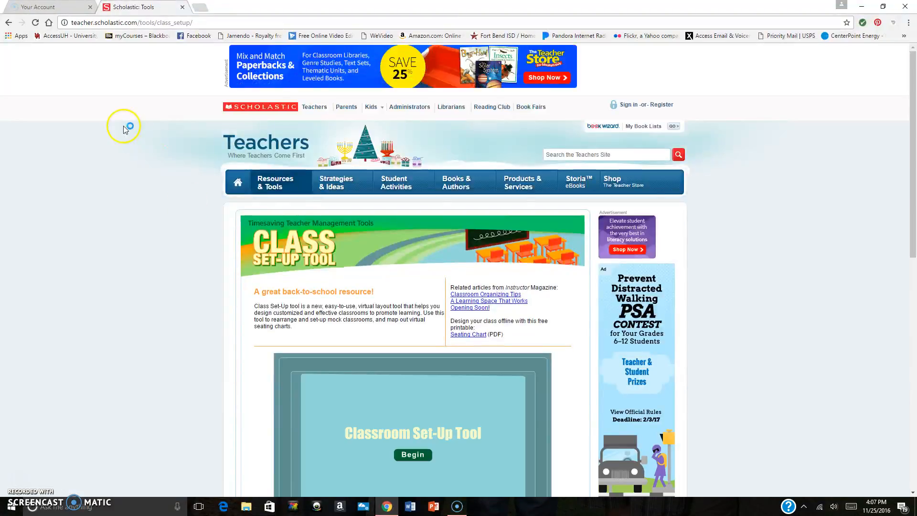
pyautogui.moveTo(914, 140); pyautogui.dragTo(913, 190)
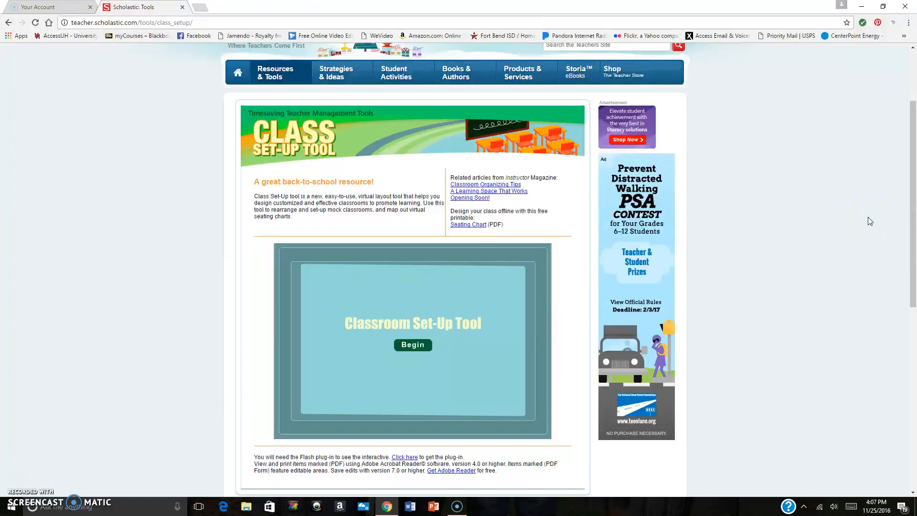
pyautogui.click(845, 218)
pyautogui.click(697, 300)
pyautogui.click(716, 302)
pyautogui.click(408, 347)
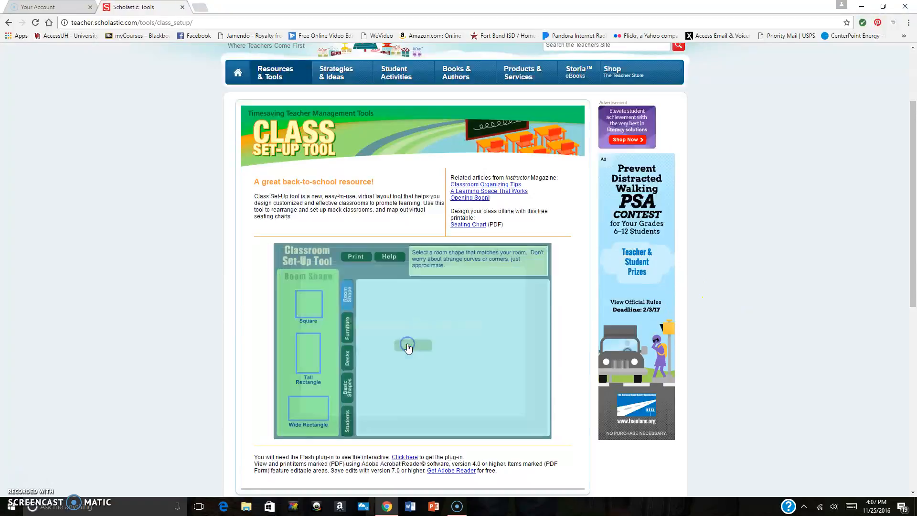
# Choose the Wide Rectangle room shape and place it in the layout area
pyautogui.moveTo(915, 218); pyautogui.dragTo(913, 253)
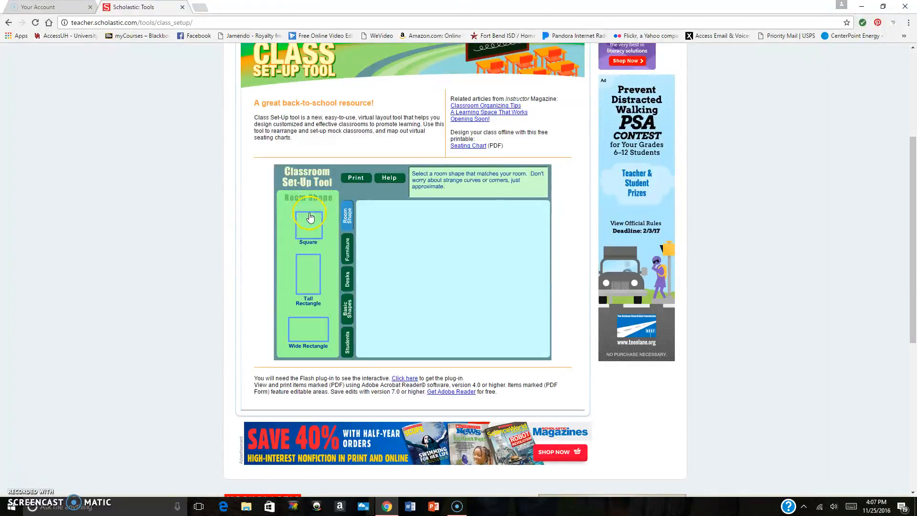
pyautogui.click(313, 235)
pyautogui.click(313, 285)
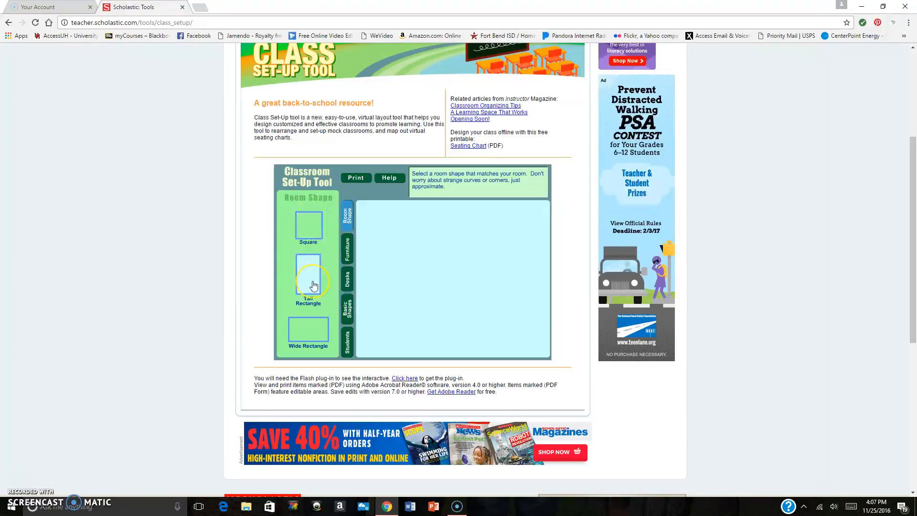
pyautogui.click(306, 333)
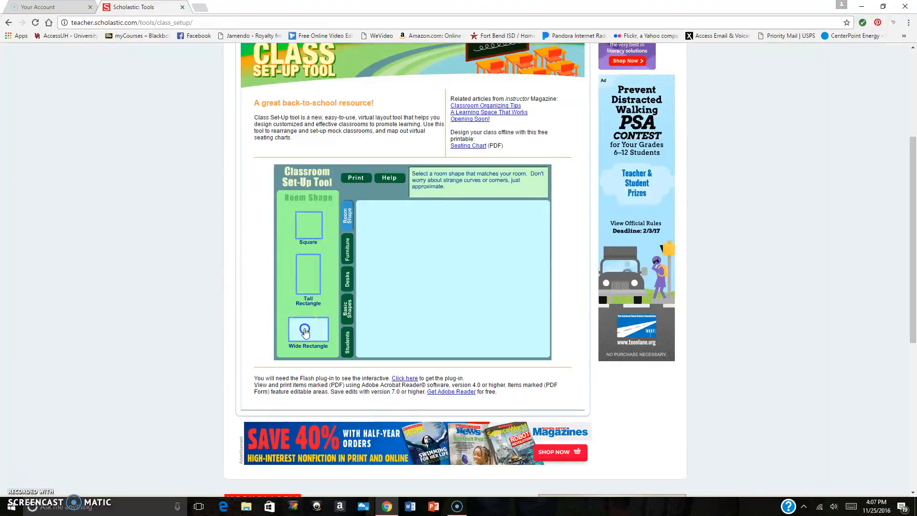
pyautogui.moveTo(305, 330); pyautogui.dragTo(364, 302)
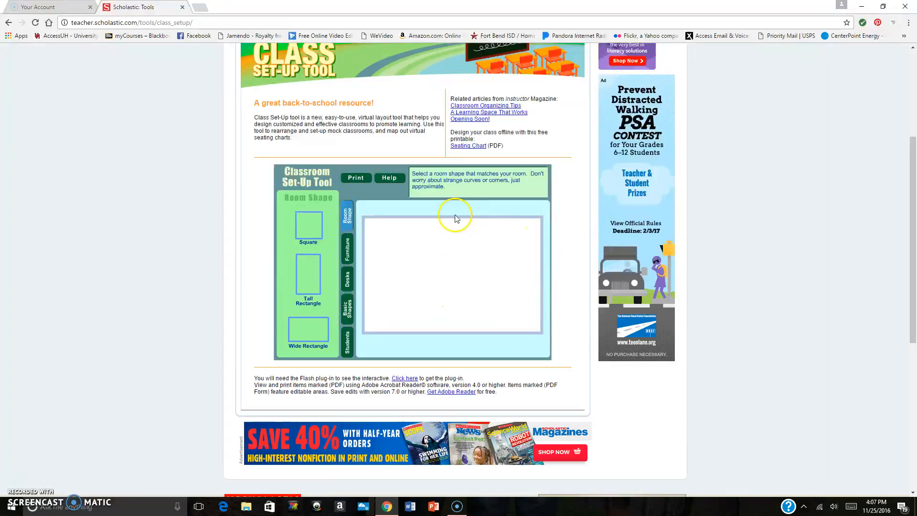
# Add a door near the room's lower-right corner and a row of three computers along the lower wall
pyautogui.click(347, 247)
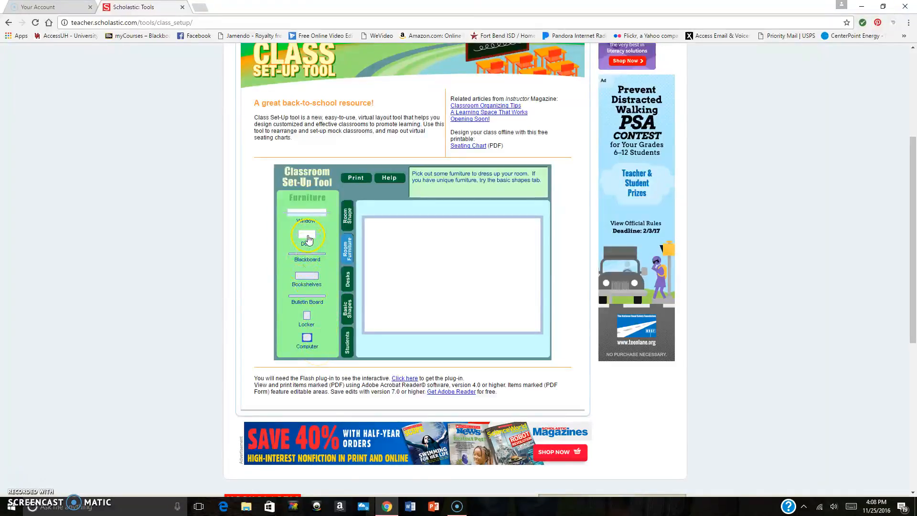
pyautogui.moveTo(308, 239); pyautogui.dragTo(518, 317)
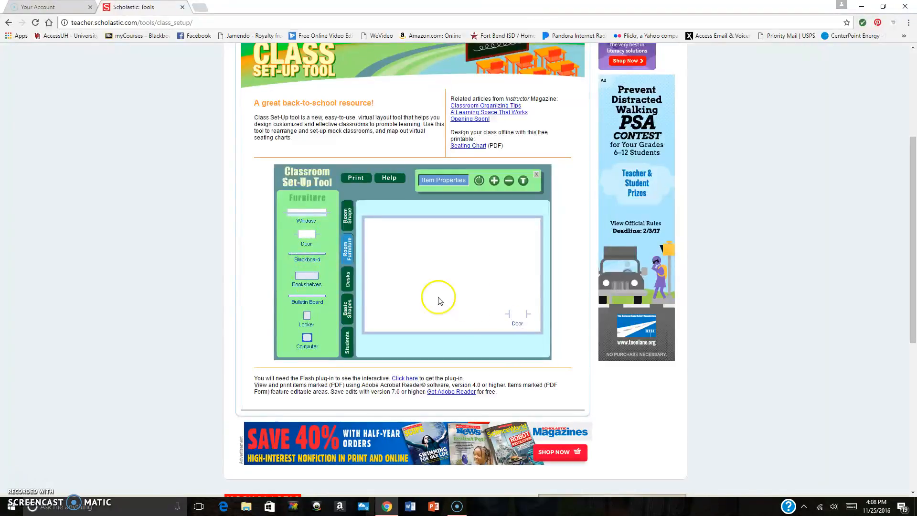
pyautogui.moveTo(306, 337); pyautogui.dragTo(429, 318)
pyautogui.moveTo(308, 340); pyautogui.dragTo(405, 316)
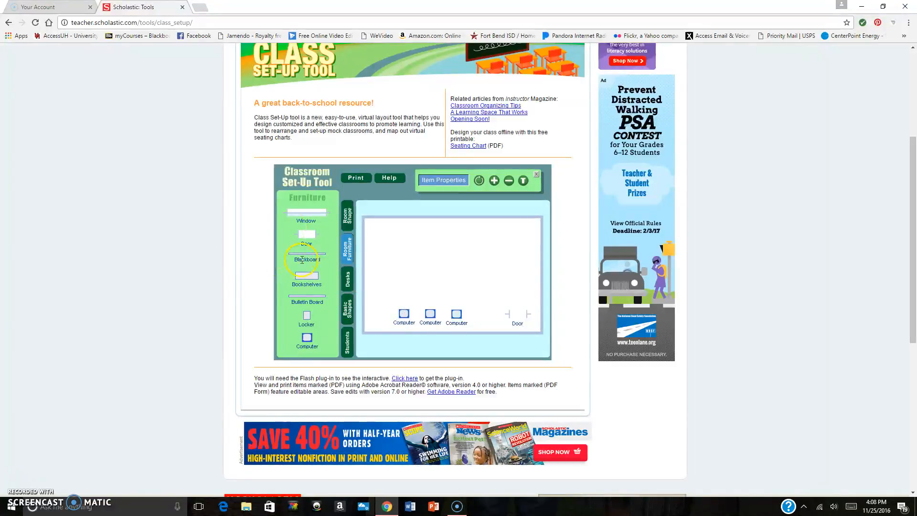
# Add a blackboard, rotate it to vertical and place it against the room's left wall
pyautogui.moveTo(313, 257); pyautogui.dragTo(403, 260)
pyautogui.click(479, 181)
pyautogui.click(480, 180)
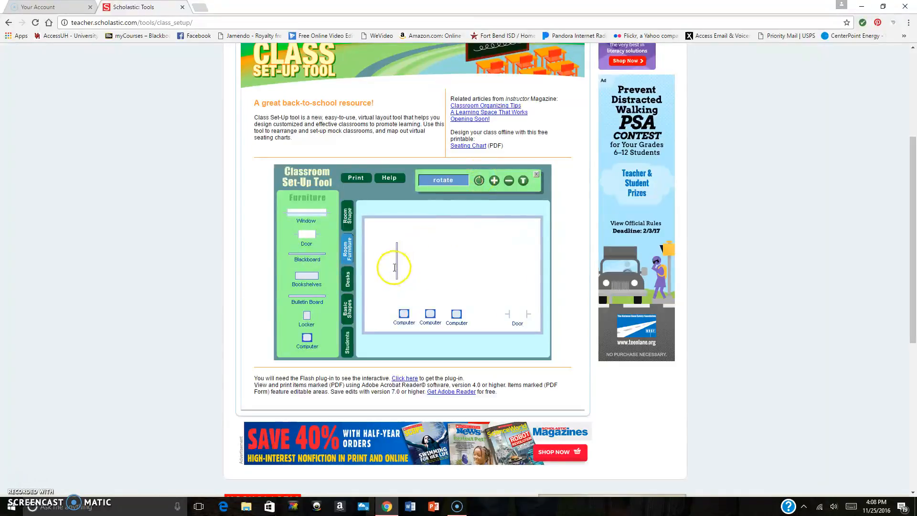
pyautogui.moveTo(395, 263); pyautogui.dragTo(370, 271)
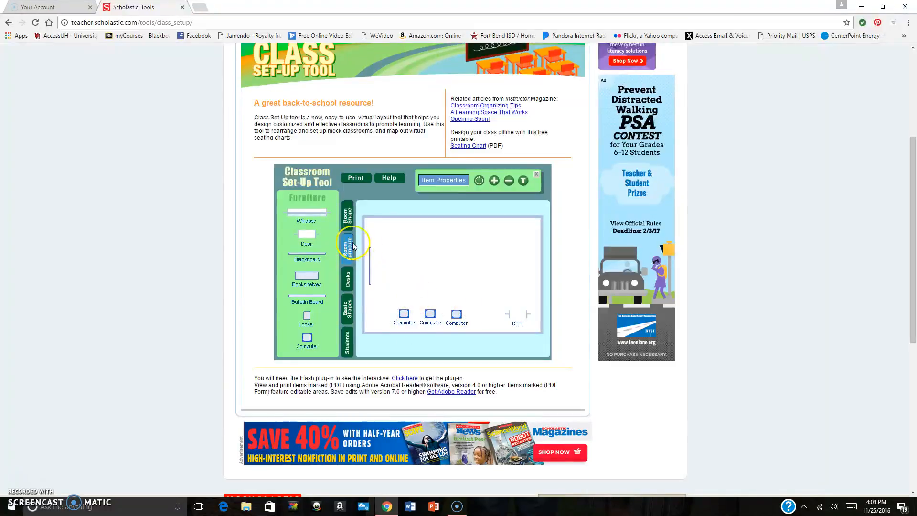
# Place two square desks side by side in the middle of the room
pyautogui.click(348, 282)
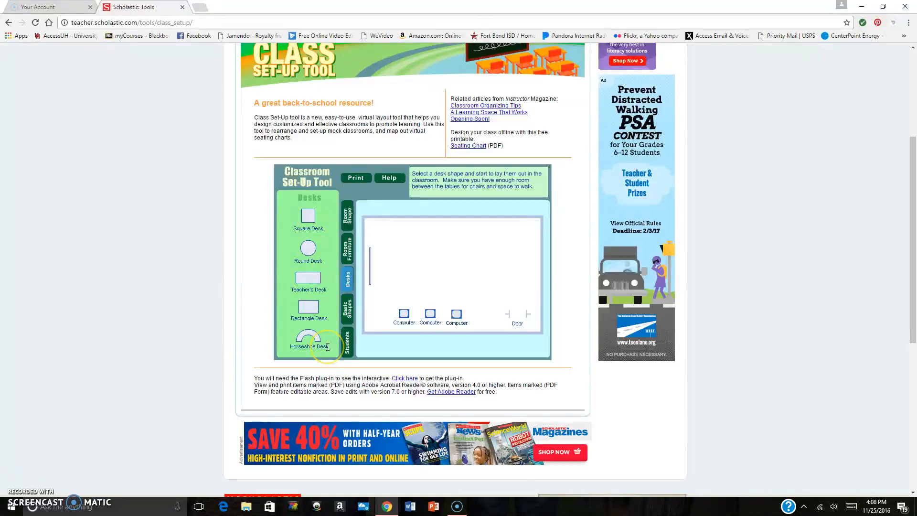
pyautogui.moveTo(308, 219); pyautogui.dragTo(453, 267)
pyautogui.moveTo(313, 222); pyautogui.dragTo(421, 268)
# Add a horseshoe desk near the room's upper-right corner and rotate it so it opens upward
pyautogui.moveTo(308, 336); pyautogui.dragTo(510, 244)
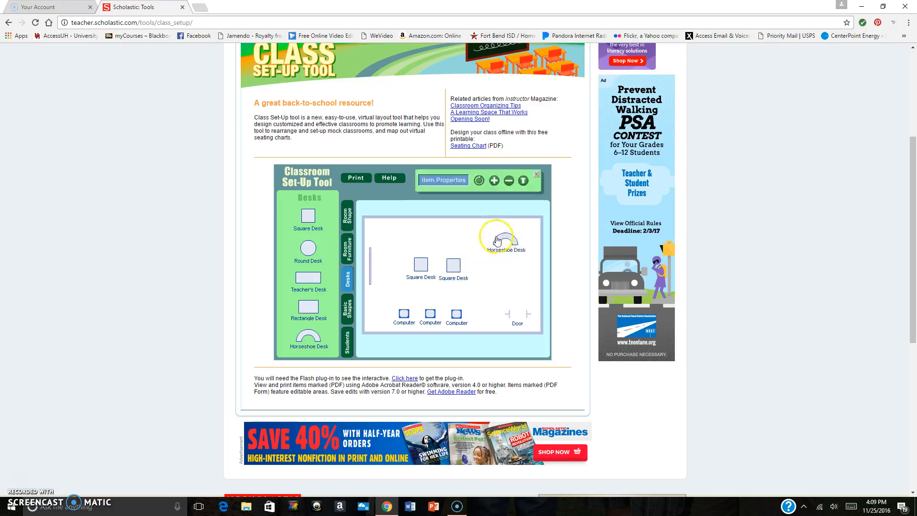
pyautogui.click(479, 181)
pyautogui.click(479, 180)
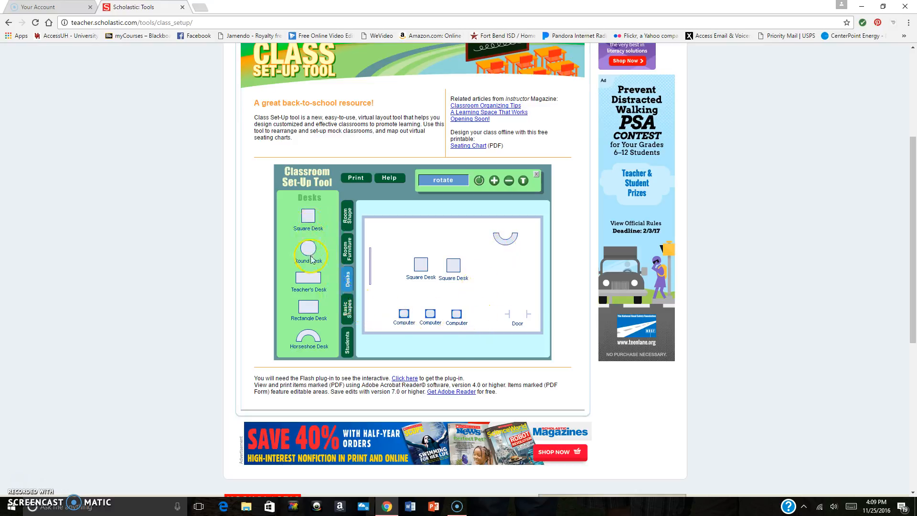
# Add a semicircle shape near the room's upper-left corner and rotate it so its flat side faces up
pyautogui.click(347, 316)
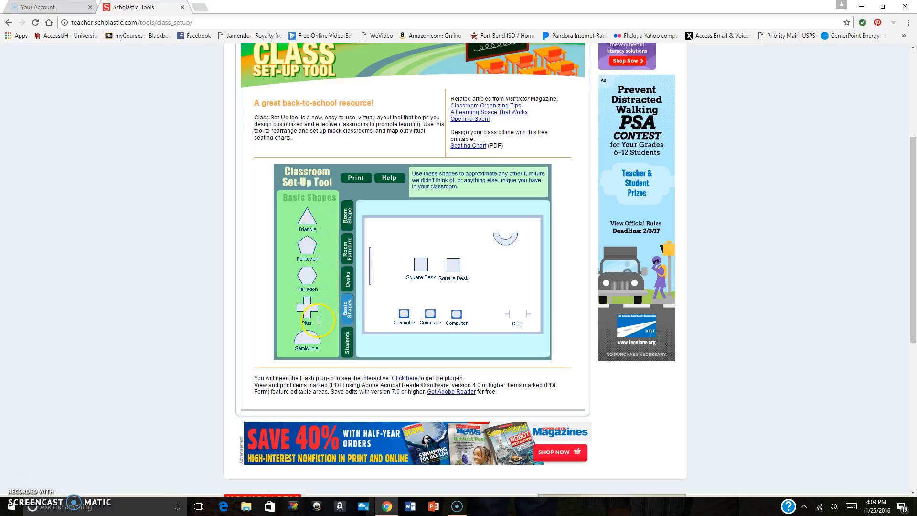
pyautogui.moveTo(307, 337); pyautogui.dragTo(402, 239)
pyautogui.click(402, 238)
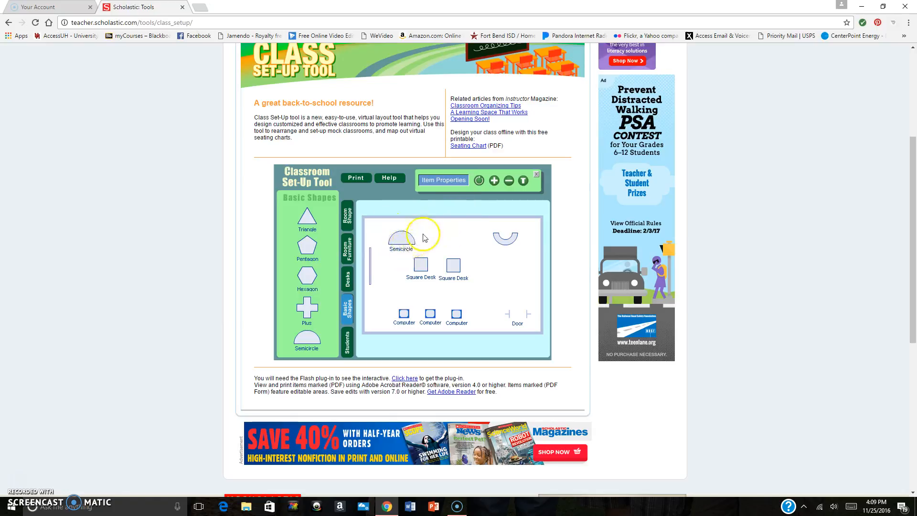
pyautogui.click(479, 181)
pyautogui.click(479, 181)
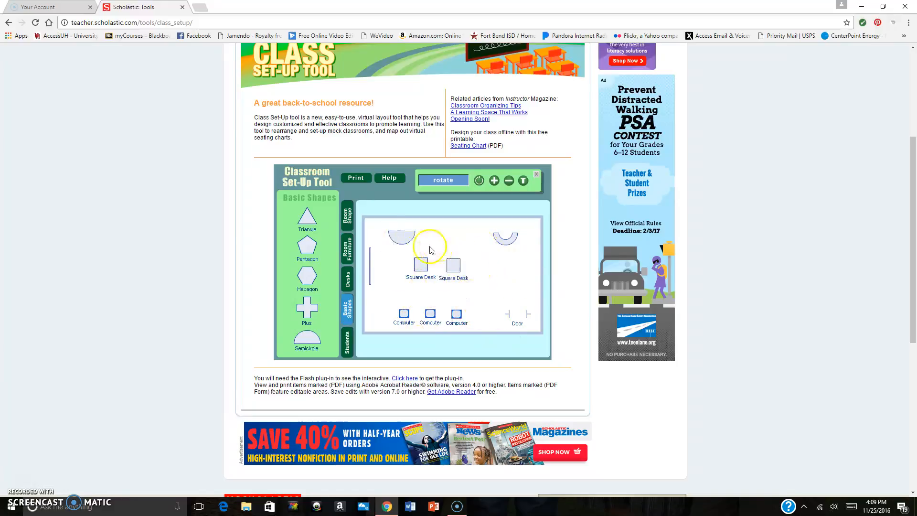
# Rearrange the room: semicircle above the door, both square desks near the upper wall, horseshoe desk above the computers
pyautogui.moveTo(395, 240); pyautogui.dragTo(498, 289)
pyautogui.moveTo(451, 266); pyautogui.dragTo(440, 232)
pyautogui.moveTo(420, 264); pyautogui.dragTo(405, 238)
pyautogui.moveTo(497, 233); pyautogui.dragTo(420, 278)
# Add two bookshelves side by side along the upper wall, between the square desks and the right corner
pyautogui.click(348, 248)
pyautogui.moveTo(309, 279); pyautogui.dragTo(520, 231)
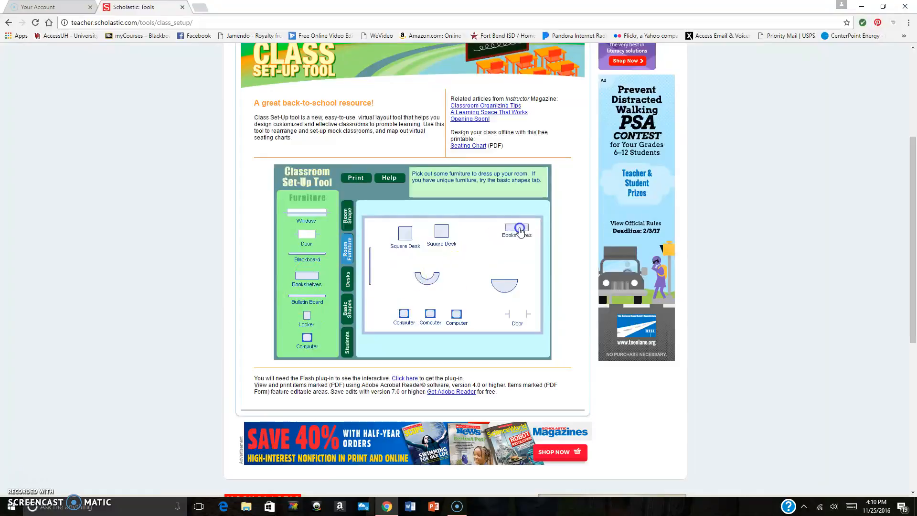
pyautogui.moveTo(307, 280); pyautogui.dragTo(481, 232)
# Shift the semicircle slightly up from the door and move the horseshoe desk to the room's centre, above the rightmost computer
pyautogui.moveTo(505, 286)
pyautogui.mouseDown()
pyautogui.moveTo(471, 287)
pyautogui.moveTo(510, 273)
pyautogui.mouseUp()
pyautogui.moveTo(432, 282); pyautogui.dragTo(461, 287)
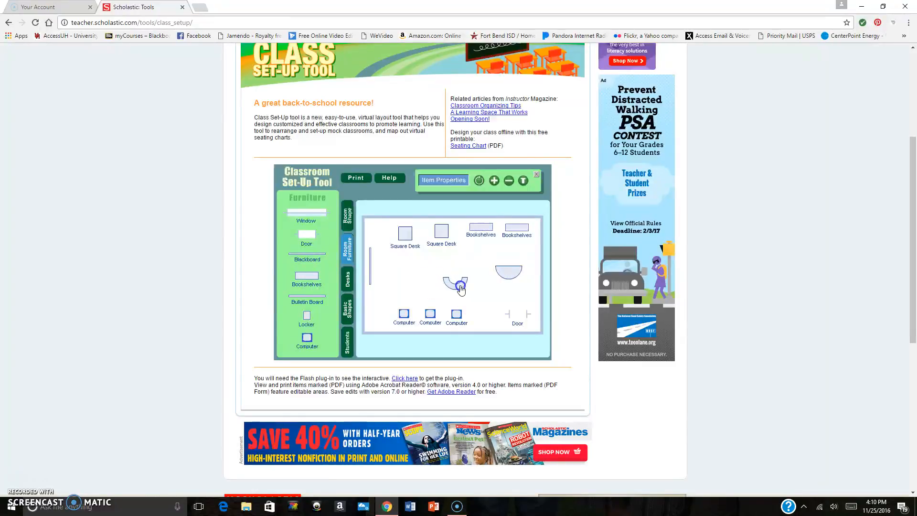
pyautogui.click(461, 287)
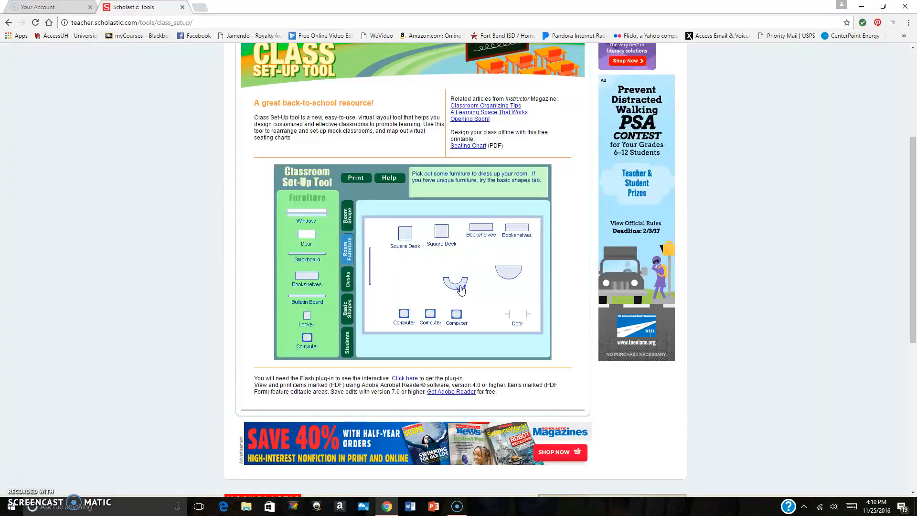
pyautogui.moveTo(461, 287); pyautogui.dragTo(459, 287)
pyautogui.click(460, 289)
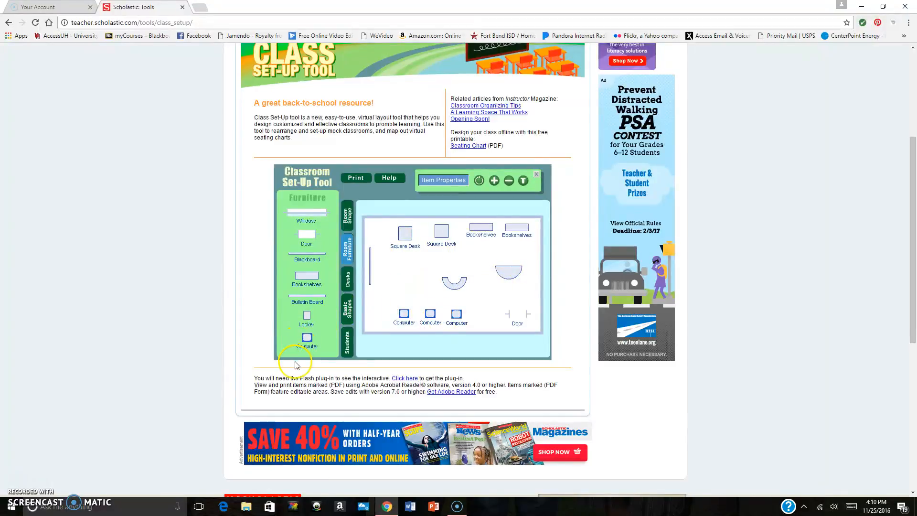
# Enter the first student's name in the seating chart list and nudge the right square desk slightly down
pyautogui.click(346, 344)
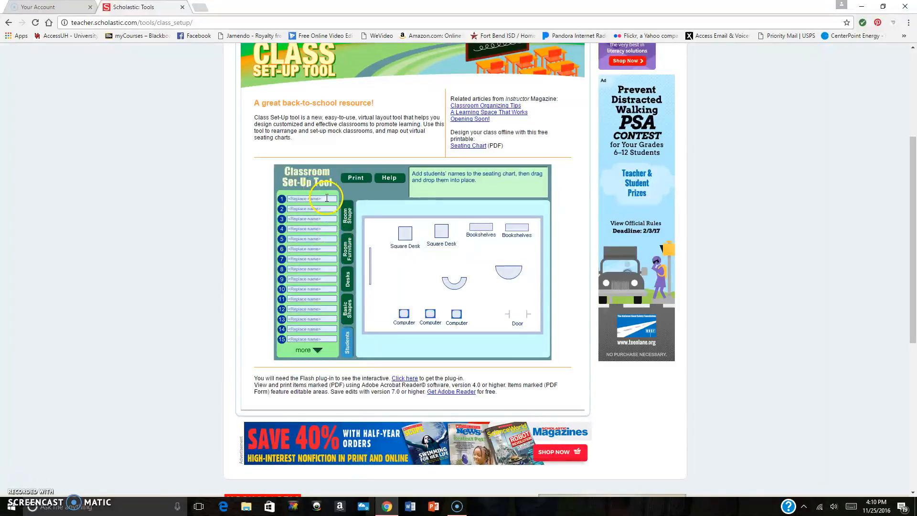
pyautogui.moveTo(326, 198); pyautogui.dragTo(282, 199)
pyautogui.click(332, 349)
pyautogui.click(321, 234)
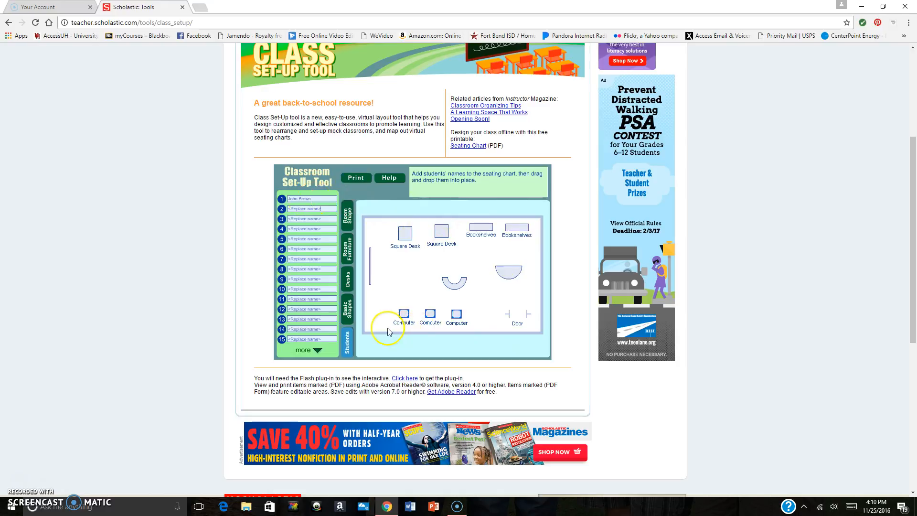
pyautogui.click(440, 230)
pyautogui.moveTo(440, 231); pyautogui.dragTo(442, 233)
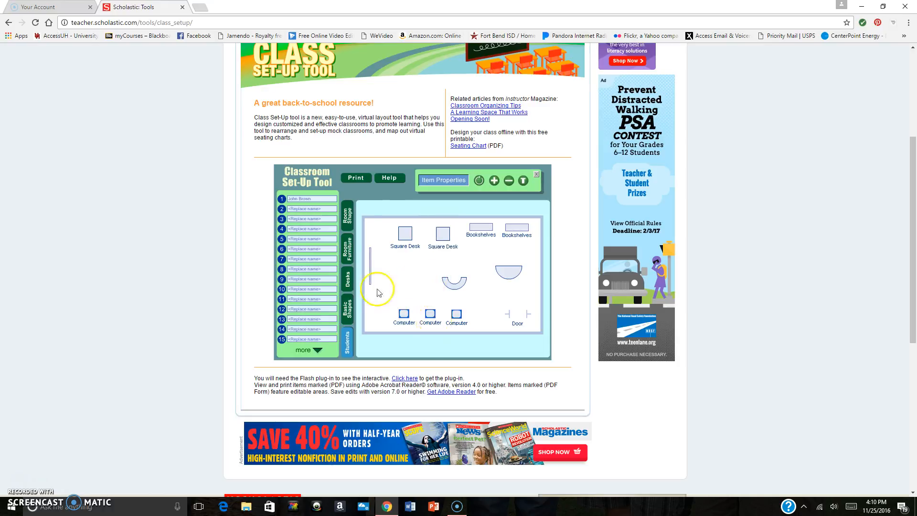
# Open the classroom layout's print preview and send it to the browser's print dialog
pyautogui.click(362, 178)
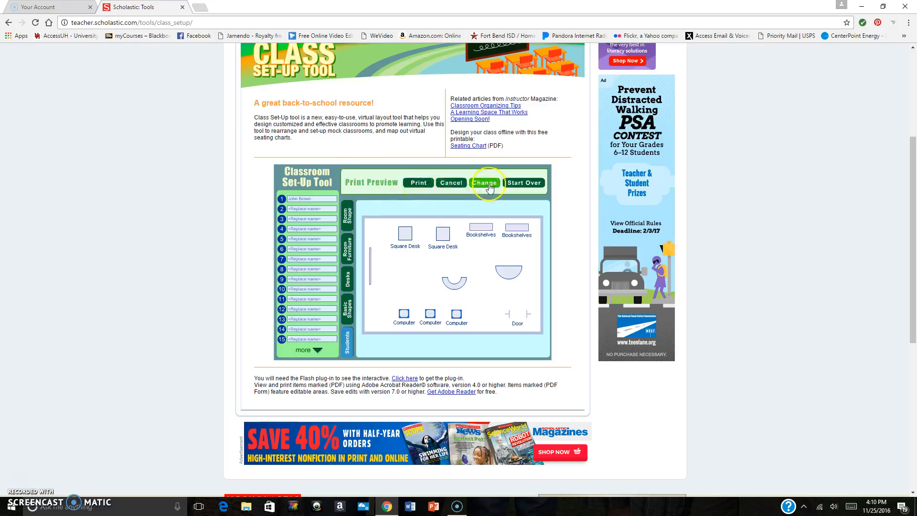
pyautogui.click(536, 185)
pyautogui.click(420, 183)
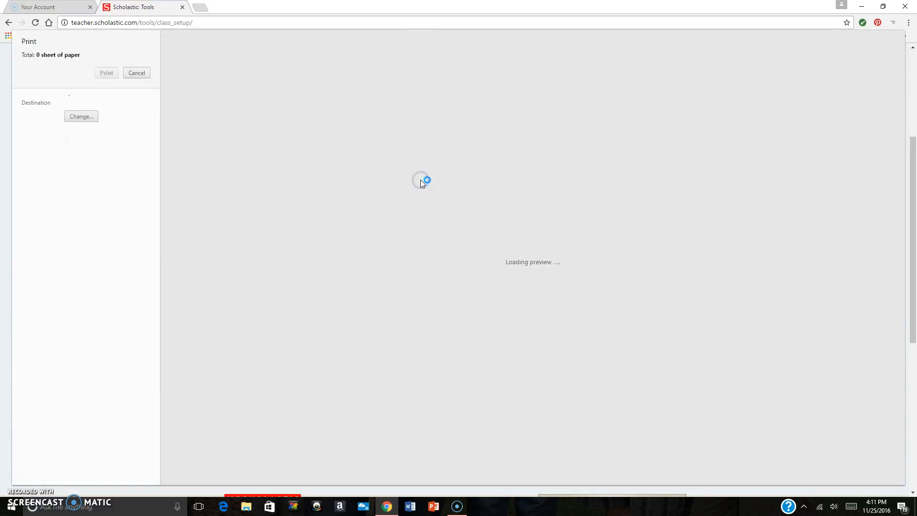